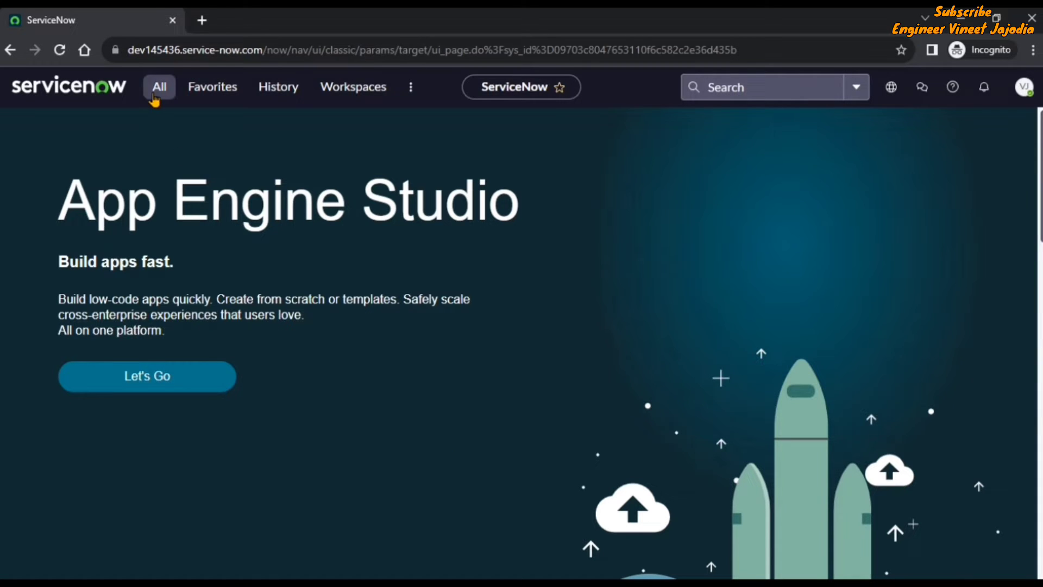
# Open the application navigator from the All menu
pyautogui.click(159, 87)
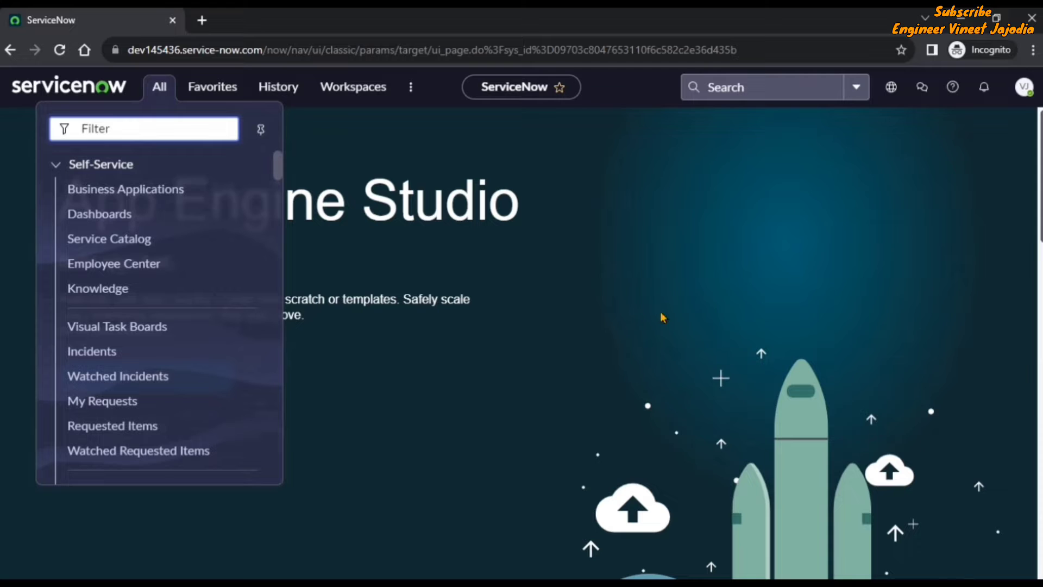
# Open the Users list with sys_user.LIST and start a new user record
pyautogui.write('sys')
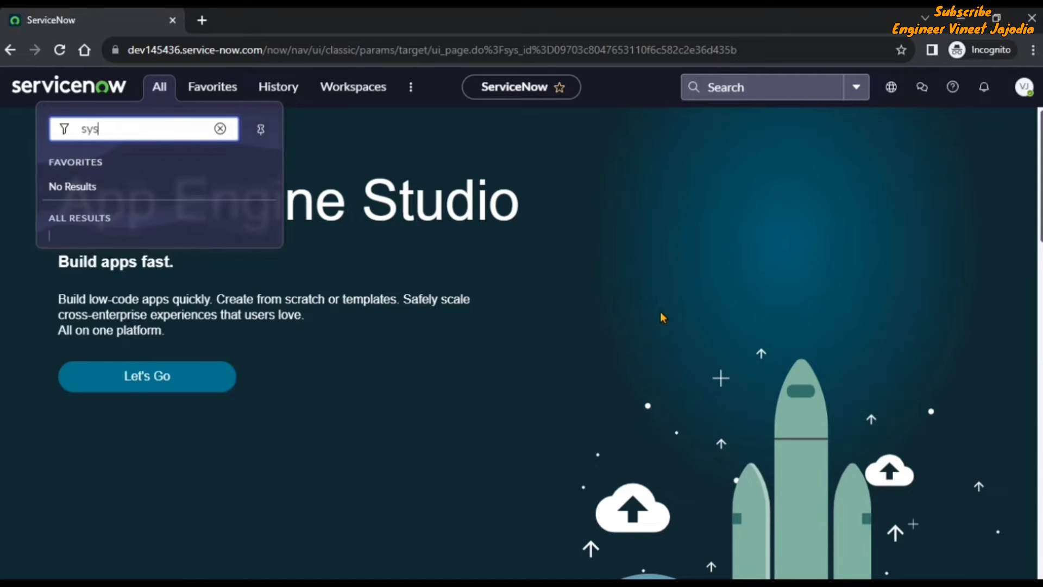
pyautogui.write('_user.LIST')
pyautogui.press('Return')
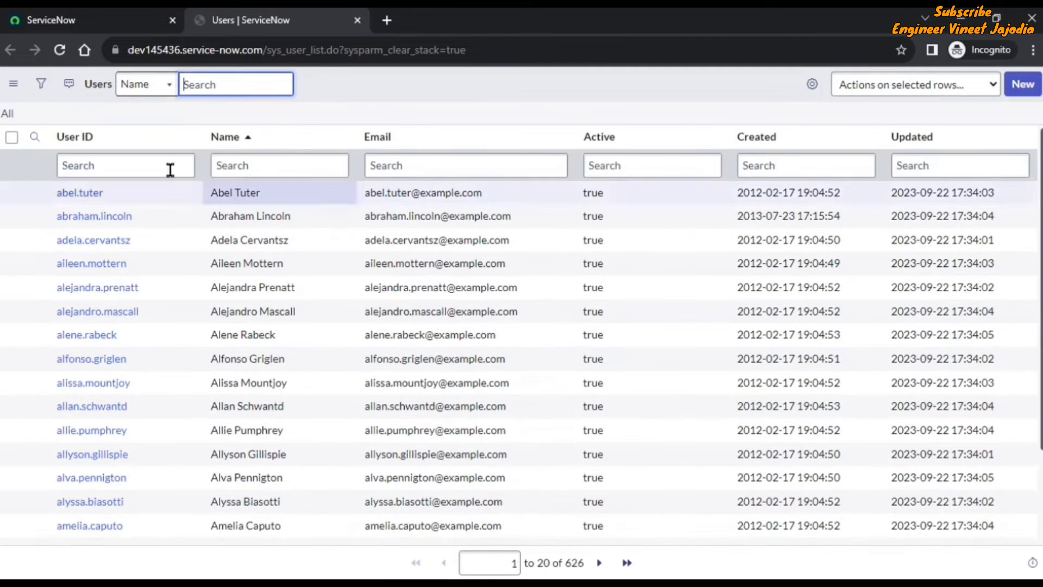
pyautogui.click(1023, 84)
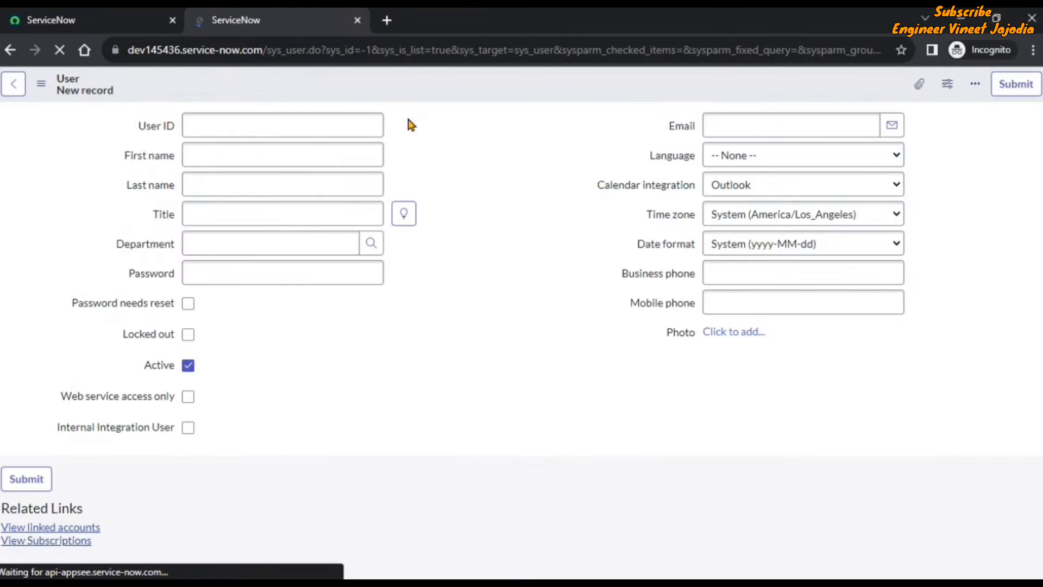
# Enter User ID demo.user, first name Demo, last name User, and save the record
pyautogui.write('demo.user')
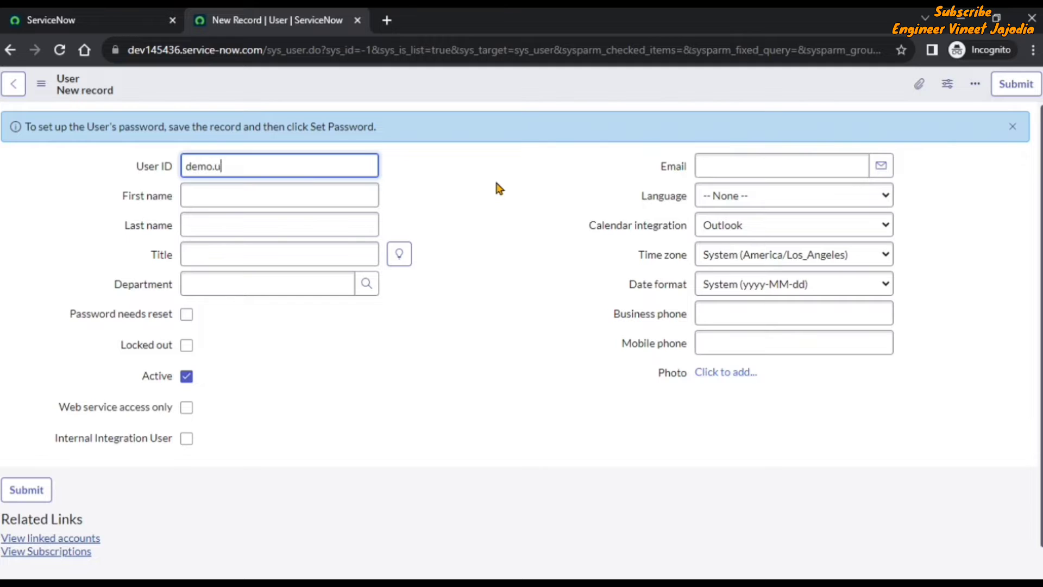
pyautogui.click(275, 197)
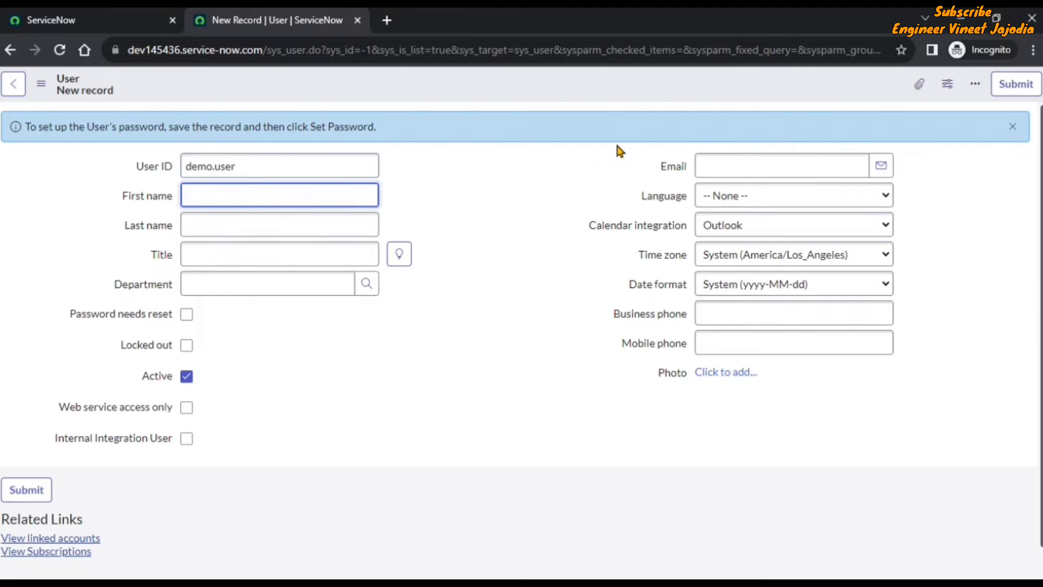
pyautogui.write('Demo')
pyautogui.click(248, 232)
pyautogui.write('User')
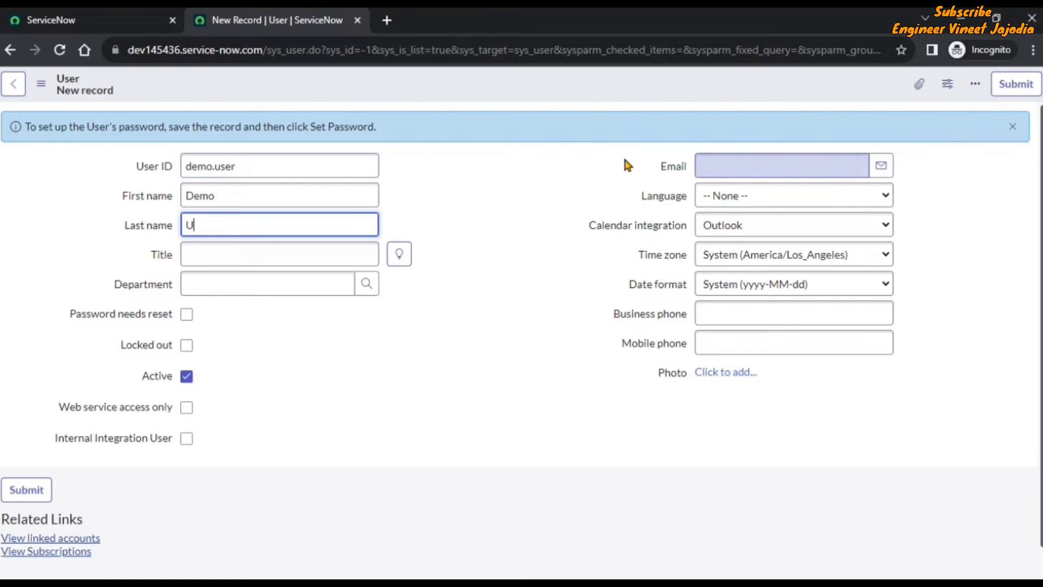
pyautogui.click(41, 83)
pyautogui.click(87, 104)
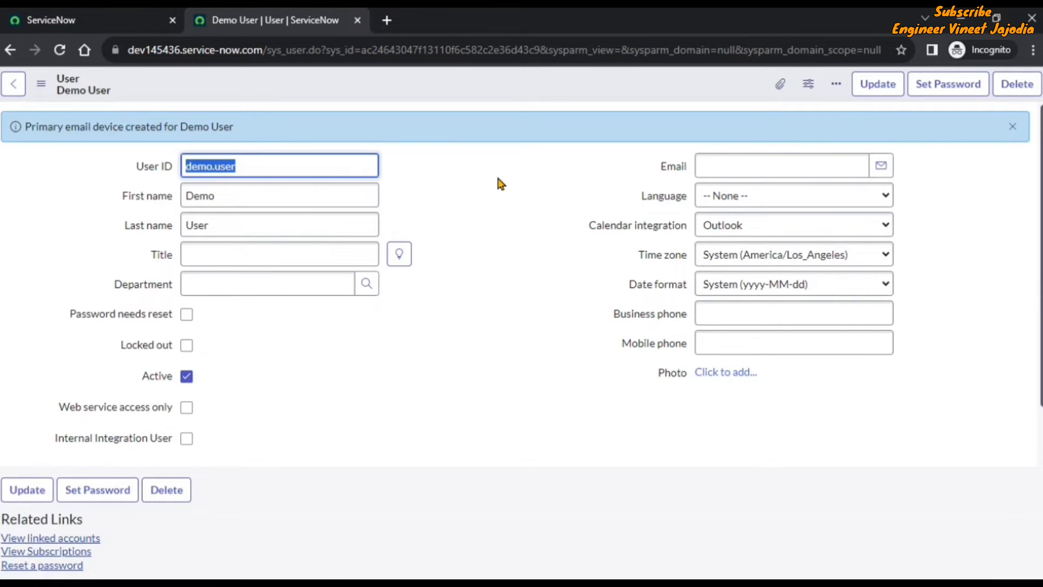
# Open the Edit Members page from Demo User's Roles related list
pyautogui.click(499, 183)
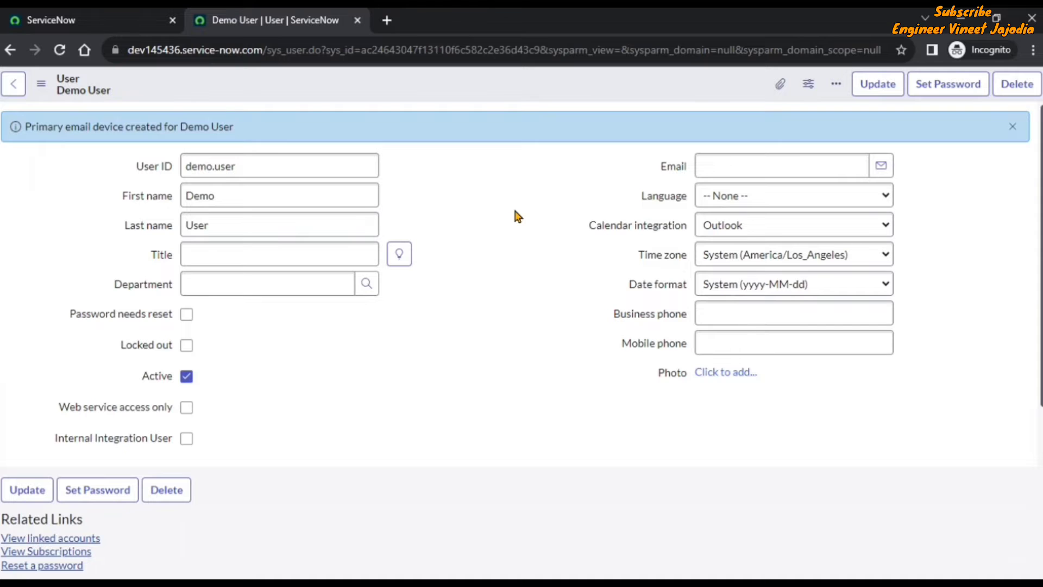
pyautogui.scroll(-5, 516, 217)
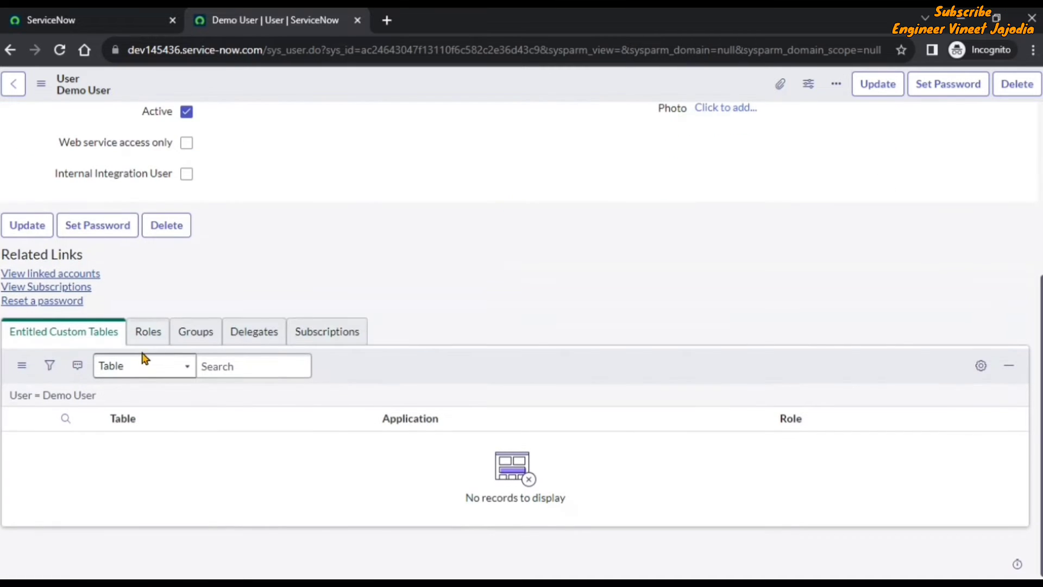
pyautogui.click(145, 343)
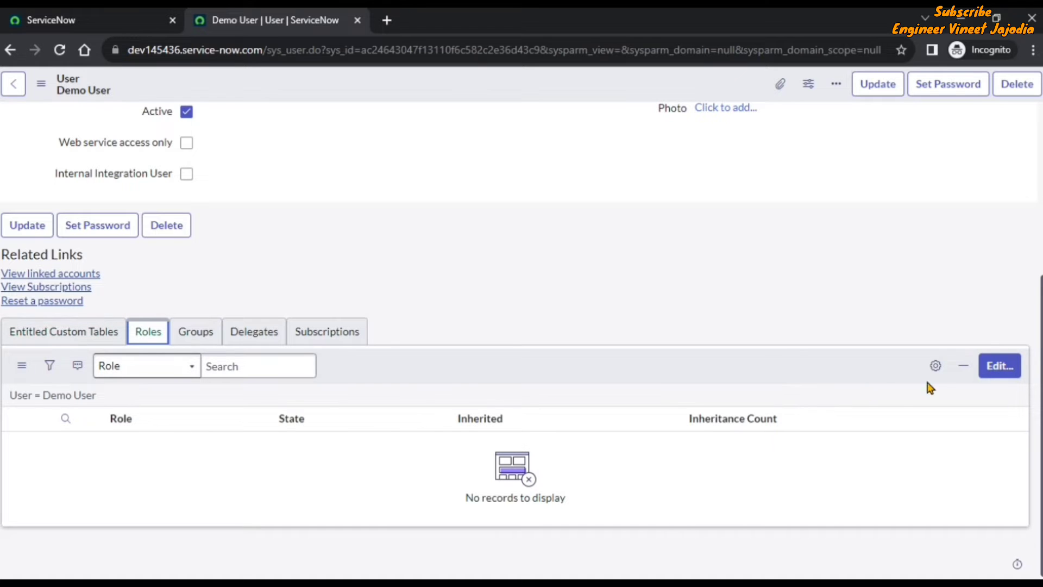
pyautogui.click(1000, 367)
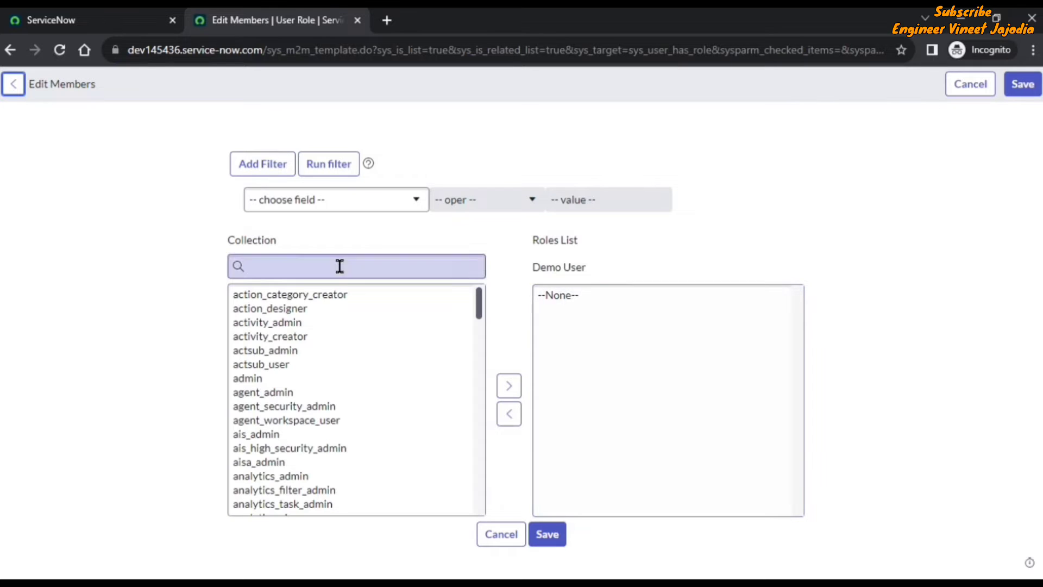
# Search available roles for security_admin, then open the account menu on the home tab
pyautogui.click(296, 269)
pyautogui.write('secur')
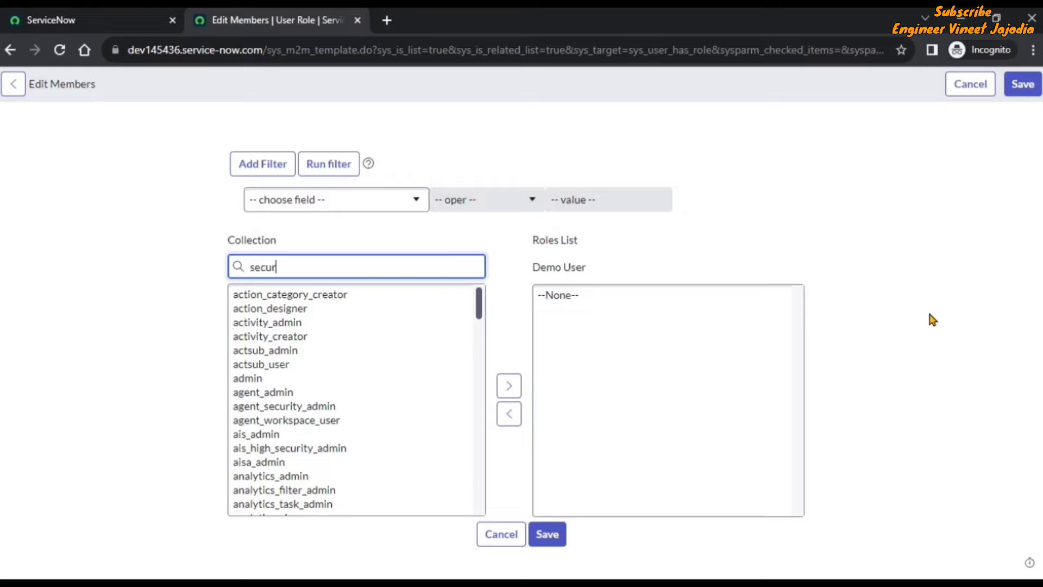
pyautogui.write('ity_admin')
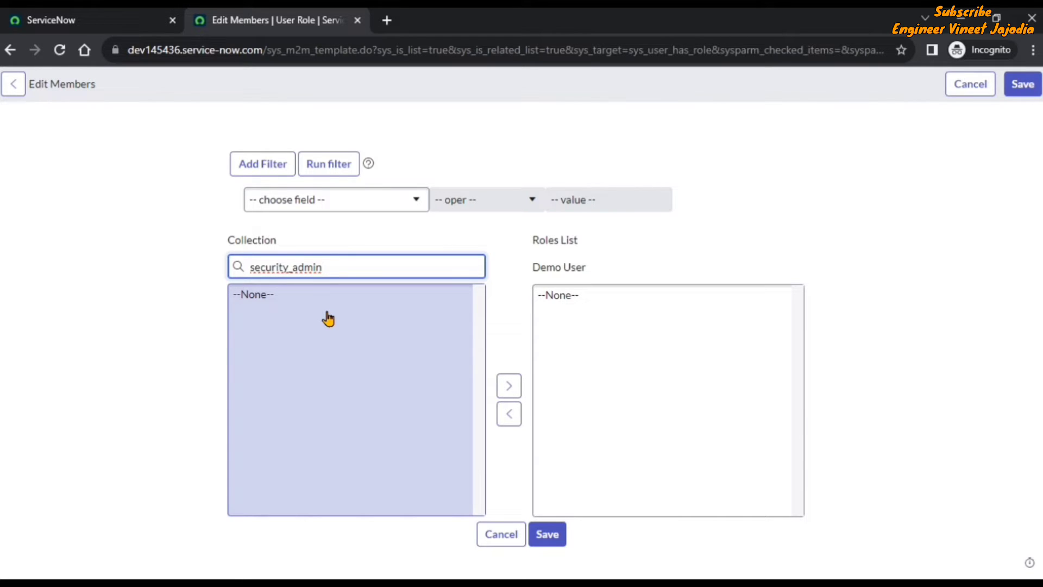
pyautogui.click(113, 17)
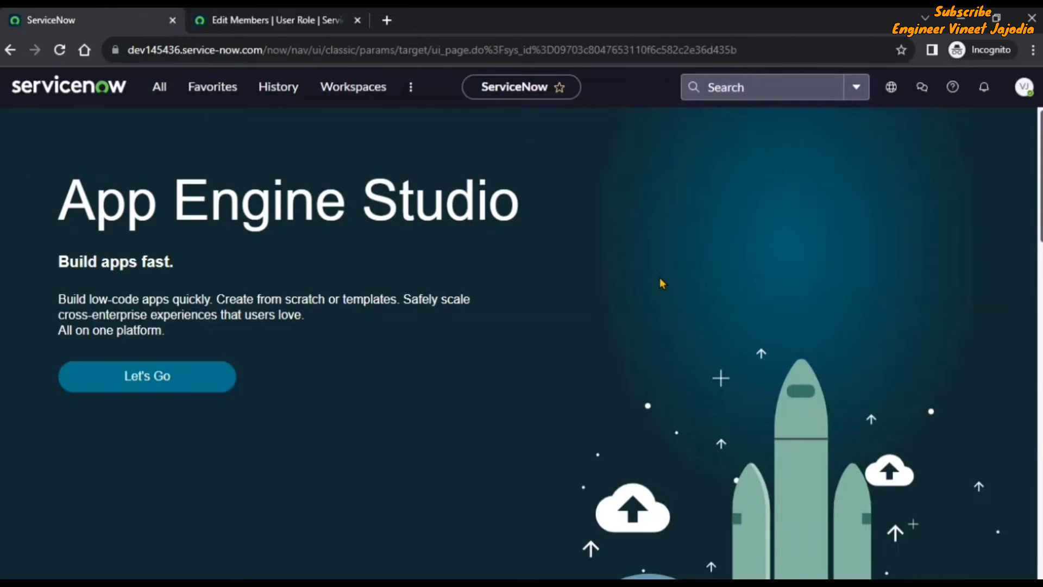
pyautogui.click(1023, 87)
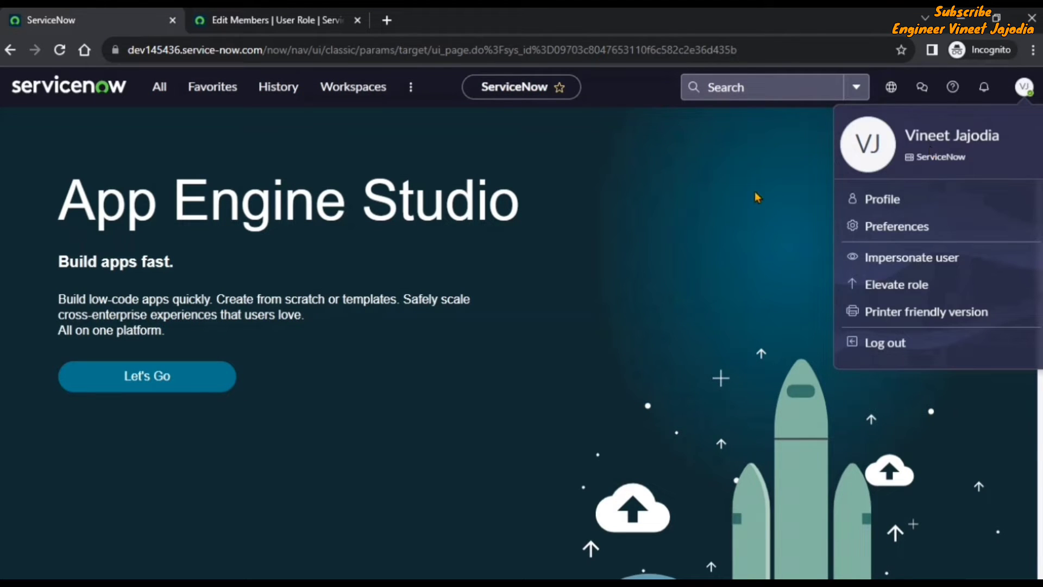
# Open the admin's own profile in Default view to show its 30 assigned roles
pyautogui.click(868, 202)
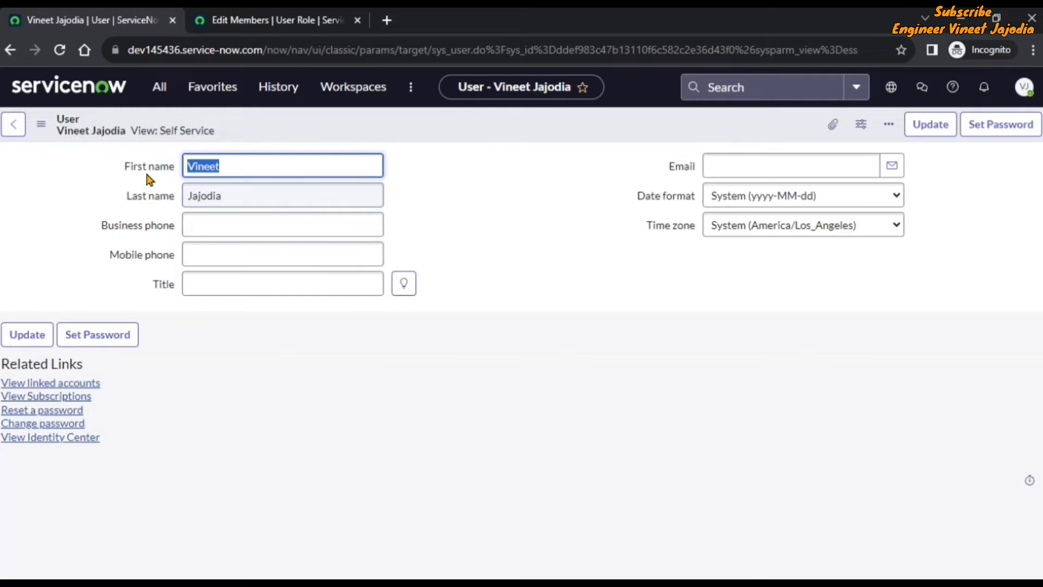
pyautogui.click(41, 124)
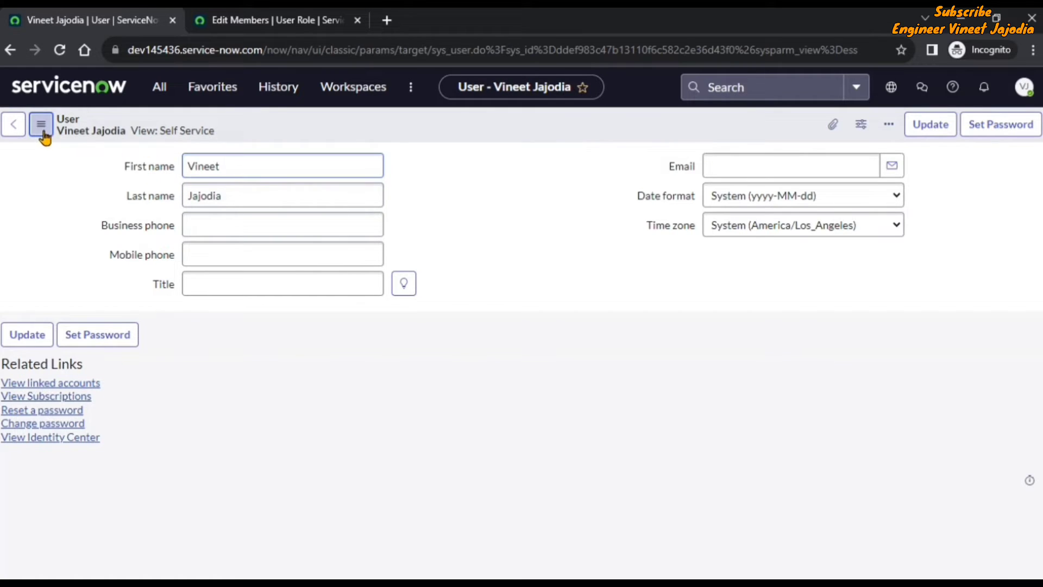
pyautogui.moveTo(117, 202)
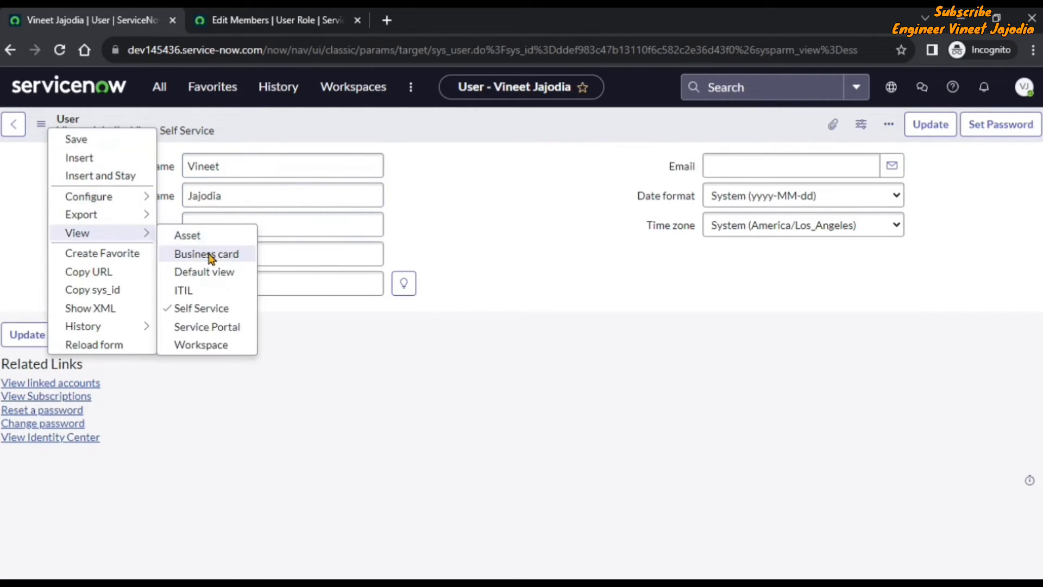
pyautogui.click(220, 270)
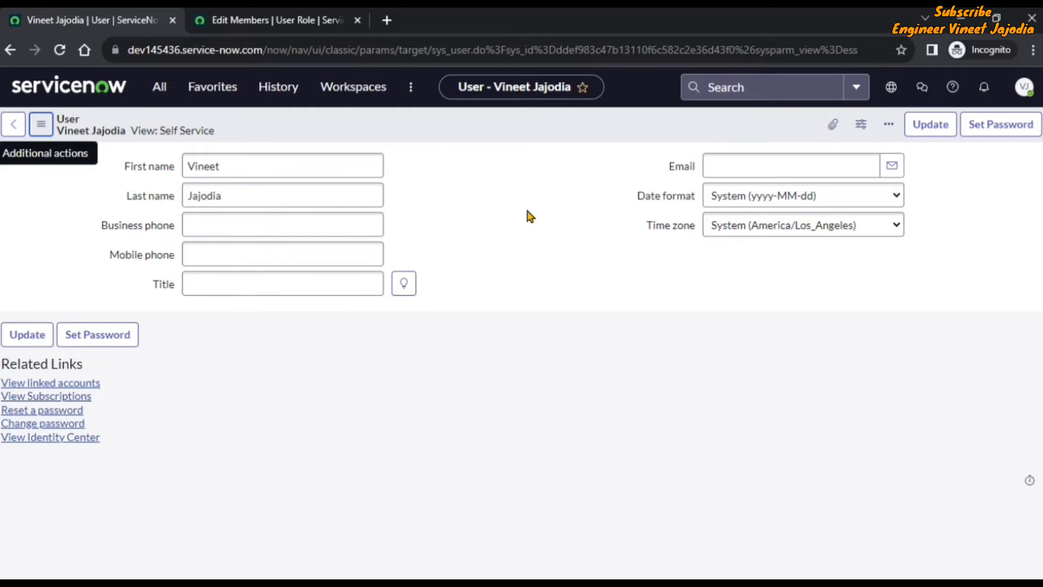
pyautogui.scroll(-4, 444, 224)
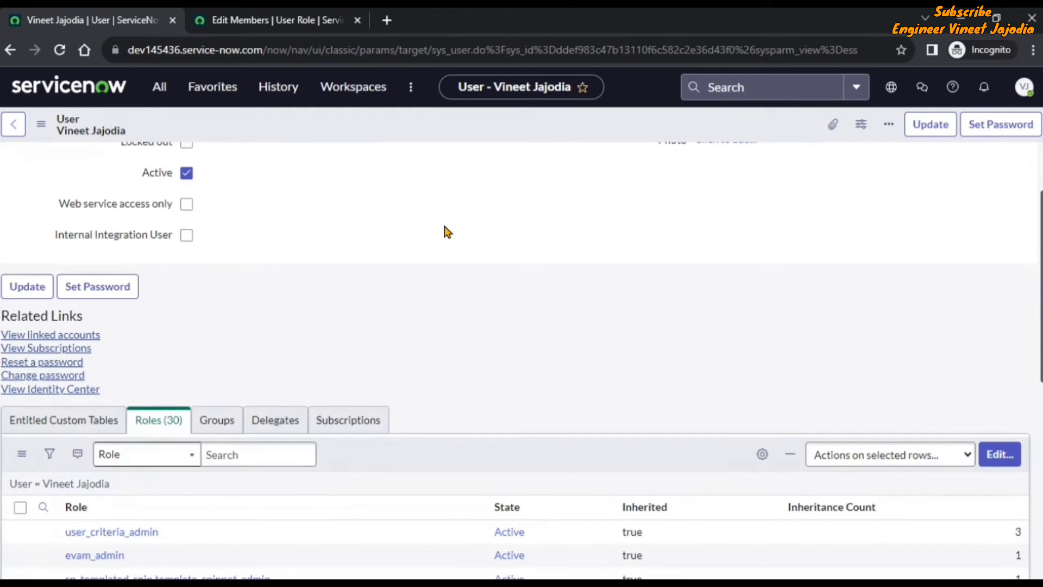
# Filter the admin's Roles list to security_admin and open the Elevate role options
pyautogui.scroll(-4, 319, 235)
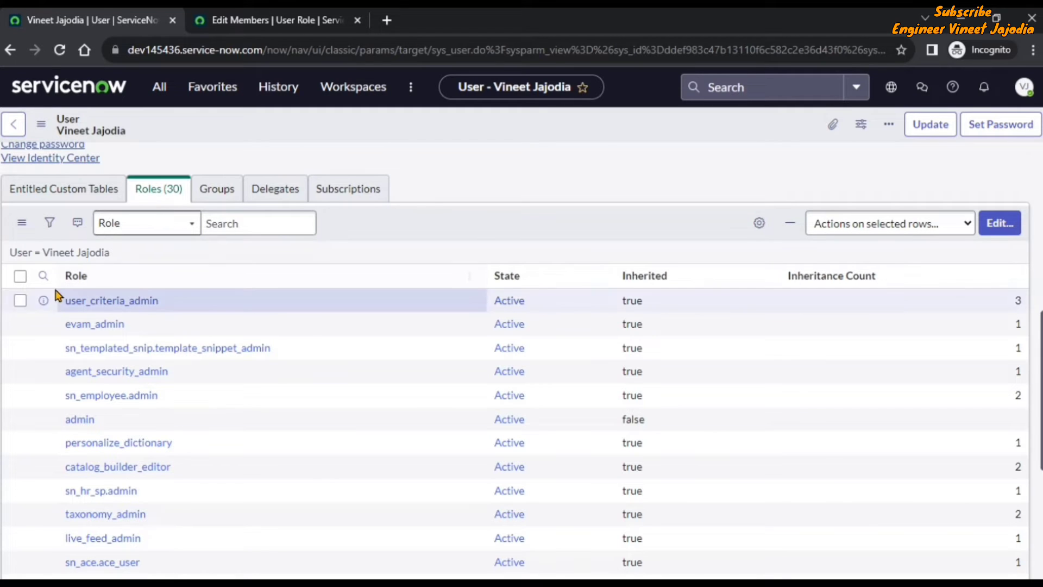
pyautogui.click(44, 276)
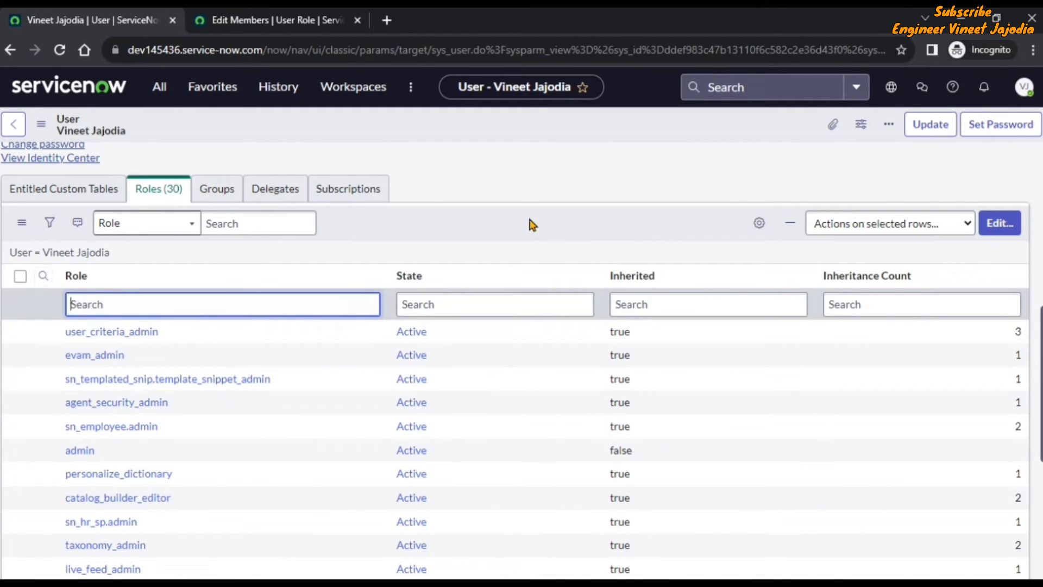
pyautogui.write('security_admin')
pyautogui.press('Return')
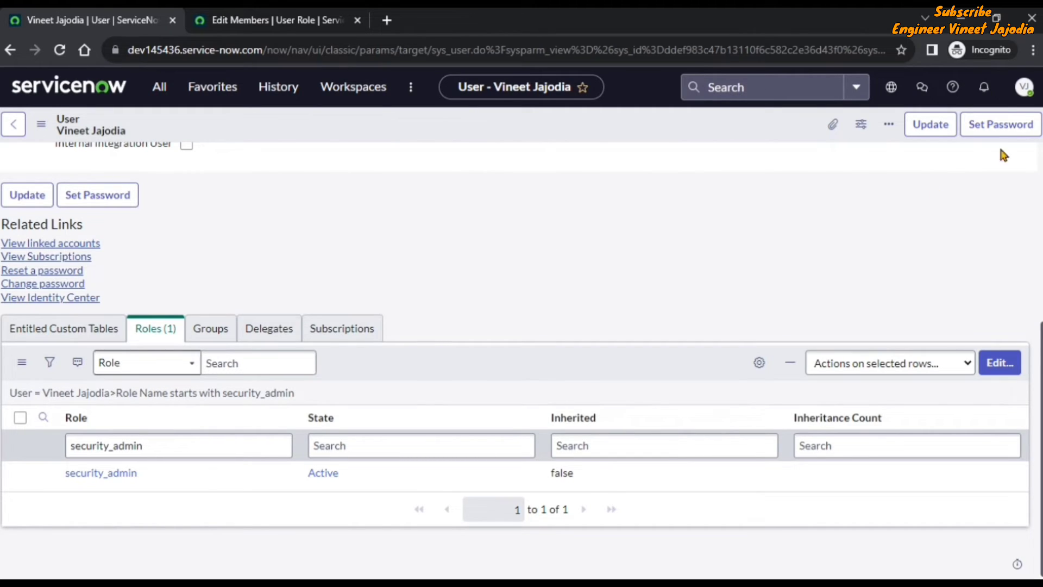
pyautogui.click(1025, 89)
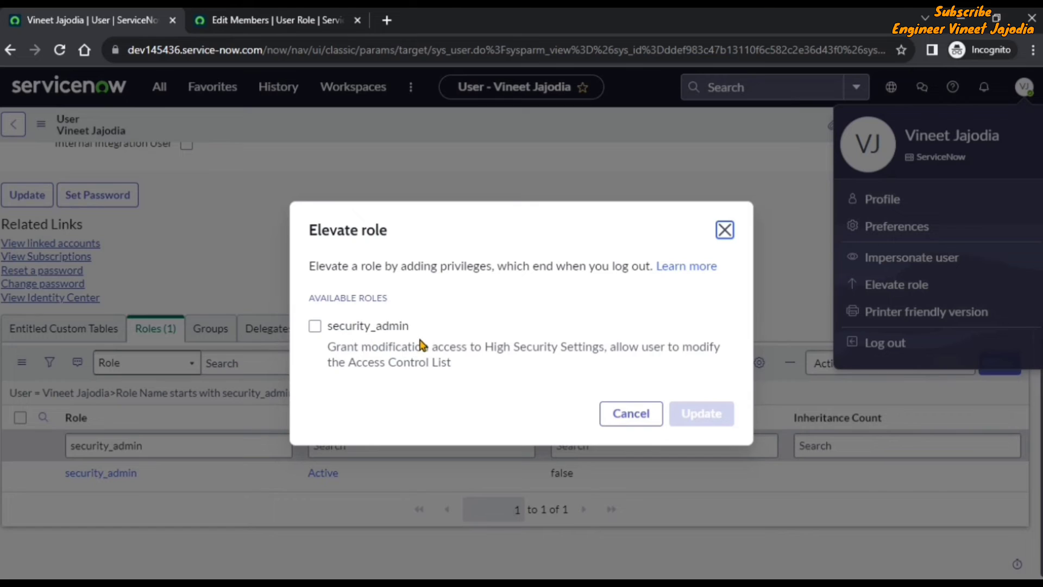
# Select security_admin in the Elevate role dialog and apply the elevation
pyautogui.click(314, 326)
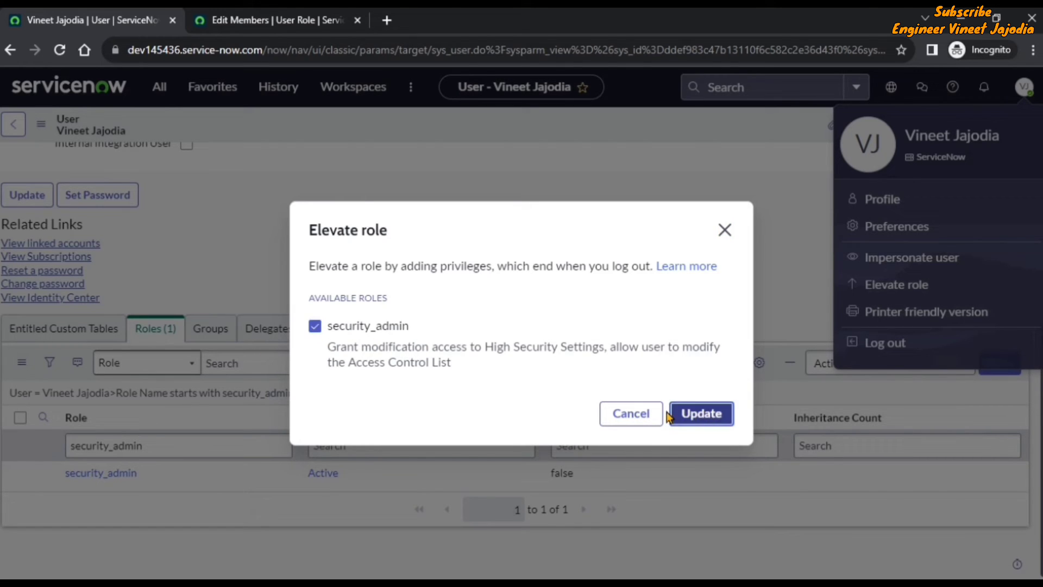
pyautogui.click(670, 425)
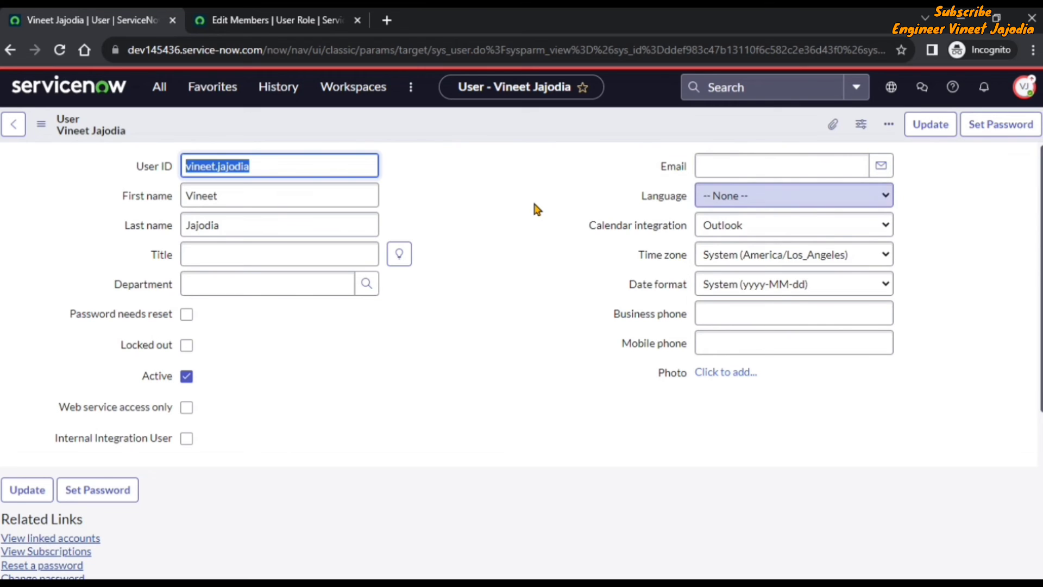
# Reload Edit Members, find security_admin in the collection and add it to Demo User's roles
pyautogui.click(284, 25)
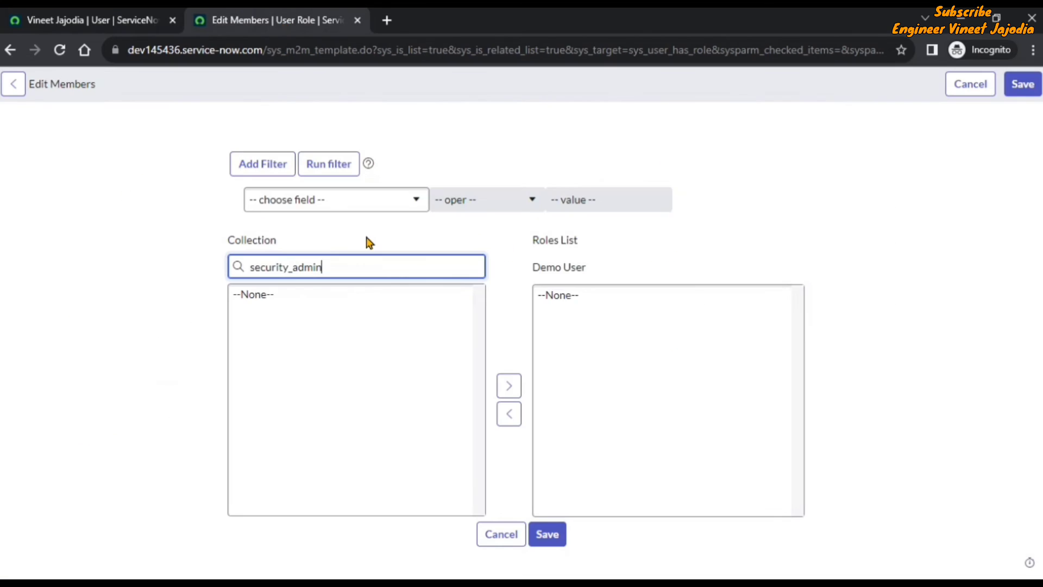
pyautogui.click(57, 52)
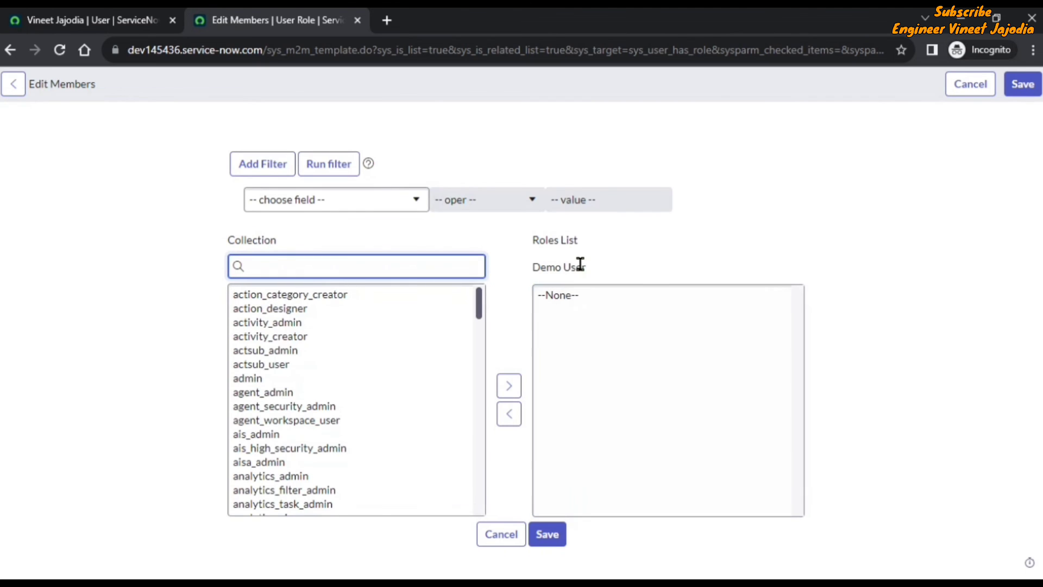
pyautogui.click(298, 268)
pyautogui.write('security_admin')
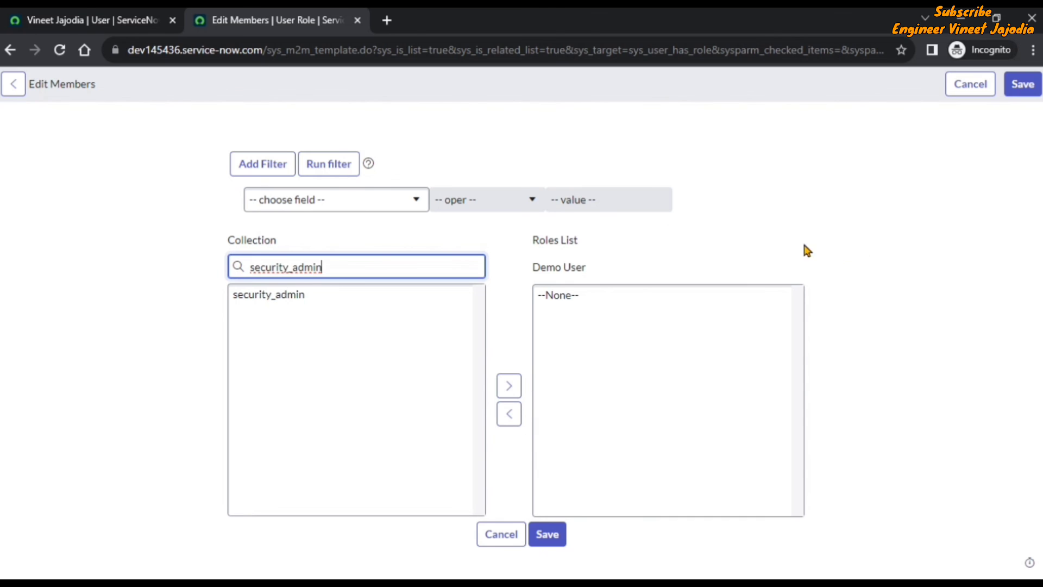
pyautogui.click(274, 315)
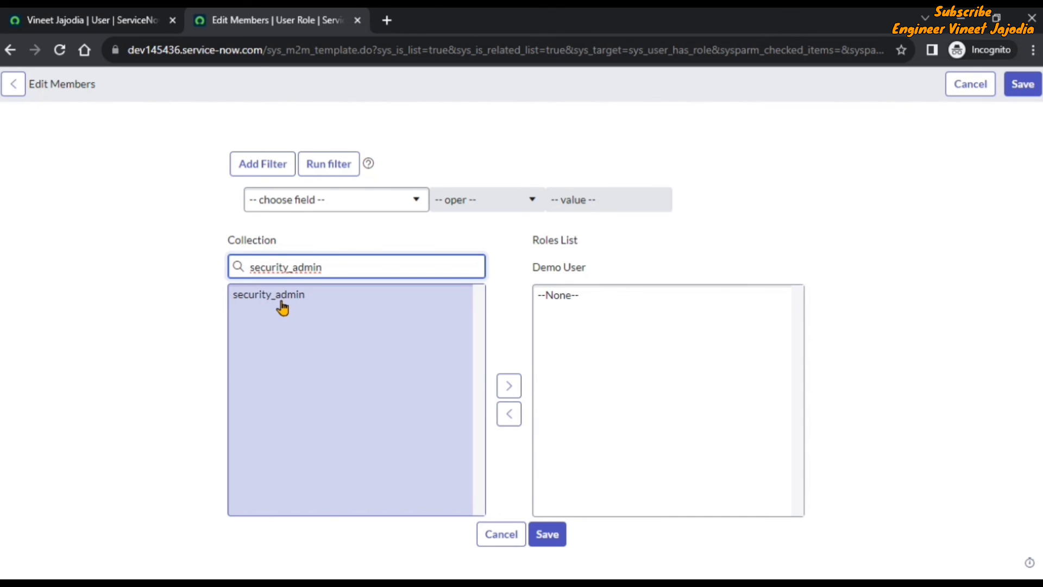
pyautogui.click(282, 303)
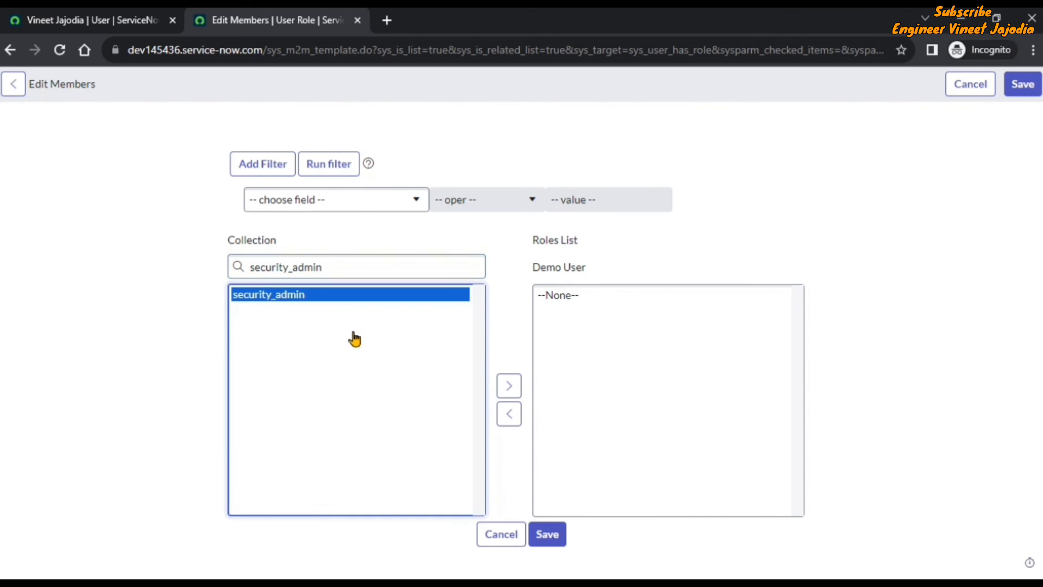
pyautogui.click(503, 394)
# Save Demo User's role membership and dismiss the role-adding notice
pyautogui.click(541, 534)
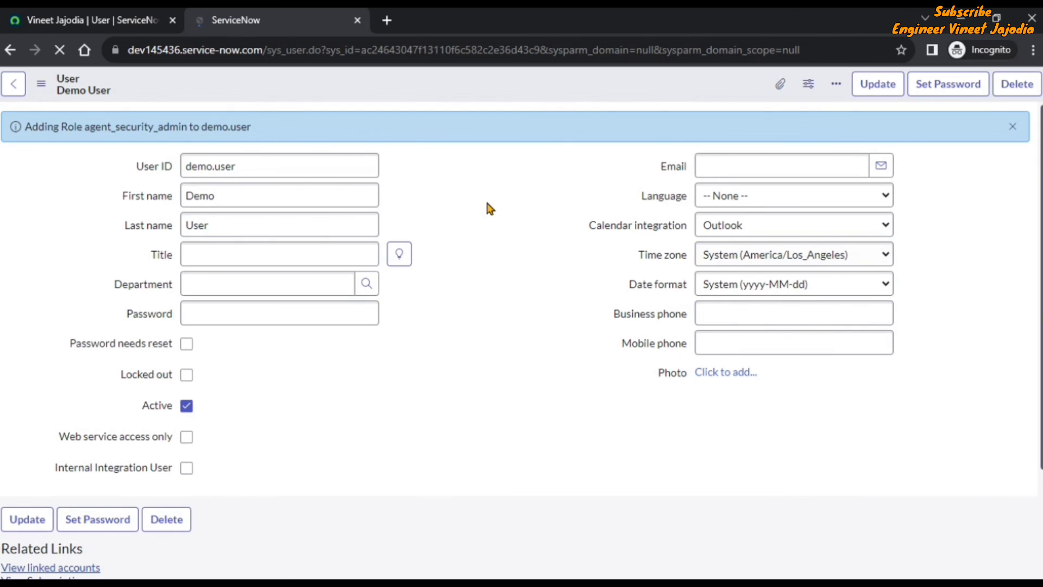
pyautogui.click(1009, 130)
pyautogui.scroll(-4, 484, 258)
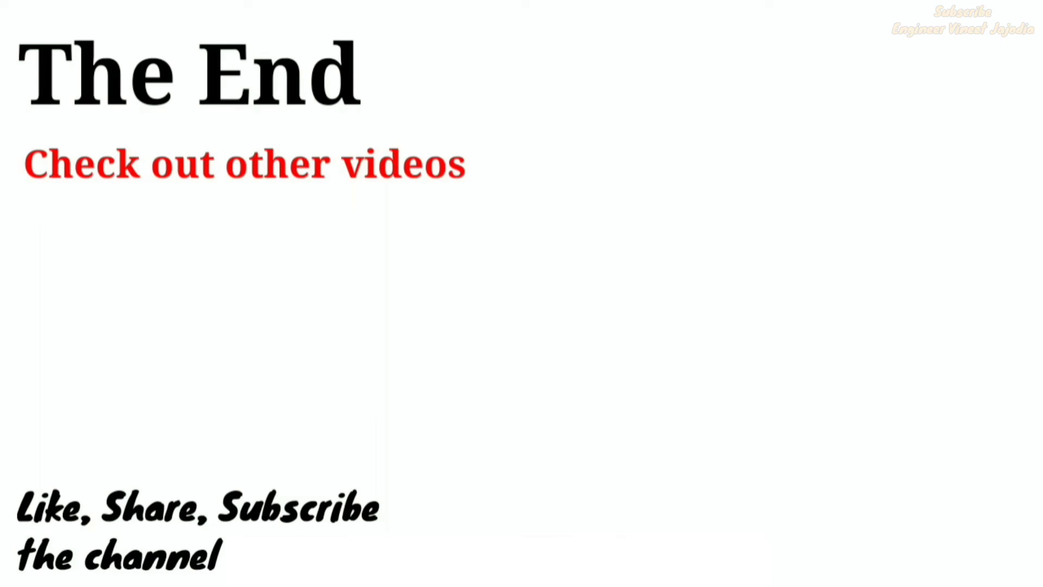